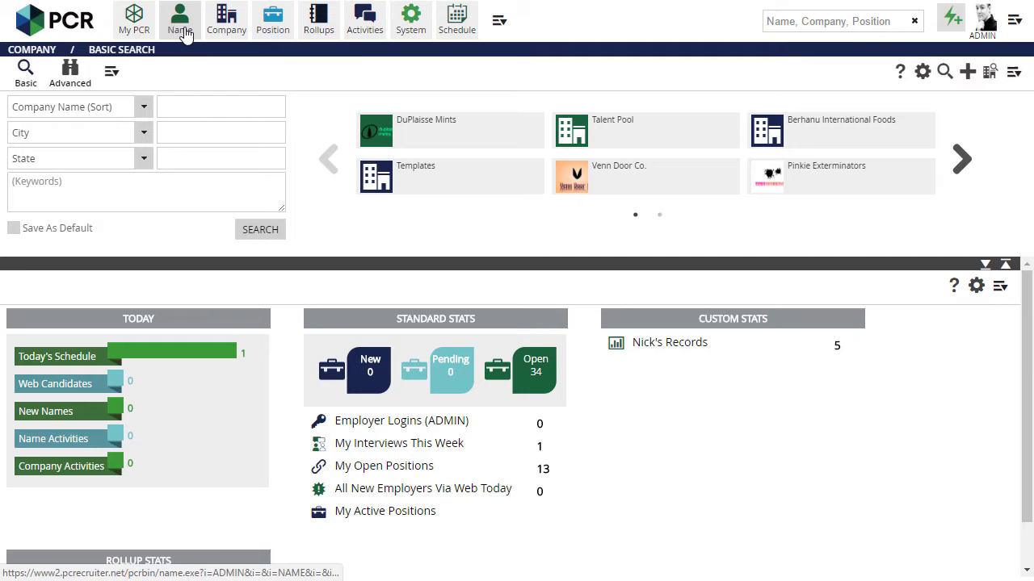
Open the advanced Name search with the dashboard hidden
left_click(183, 33)
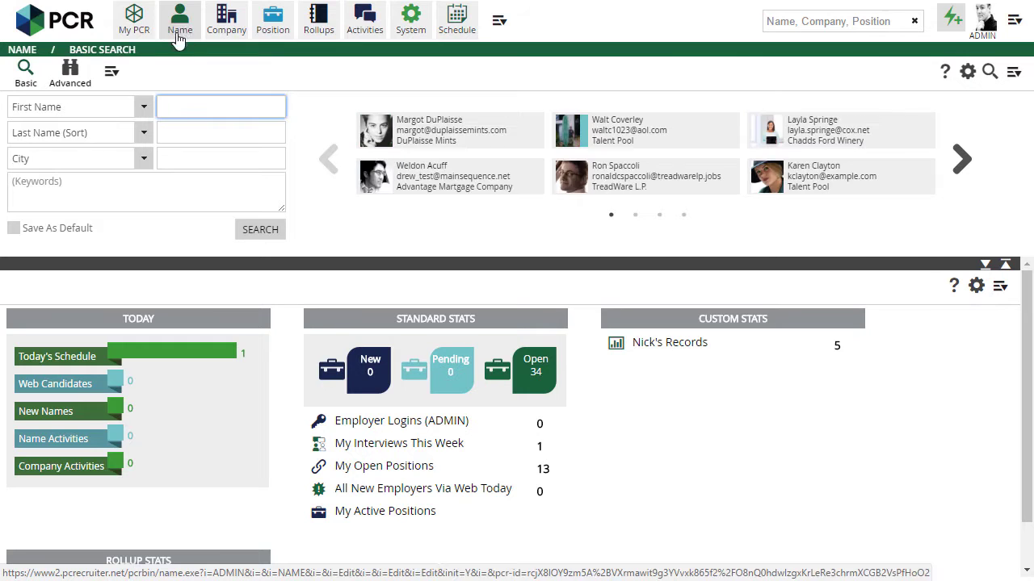
left_click(80, 87)
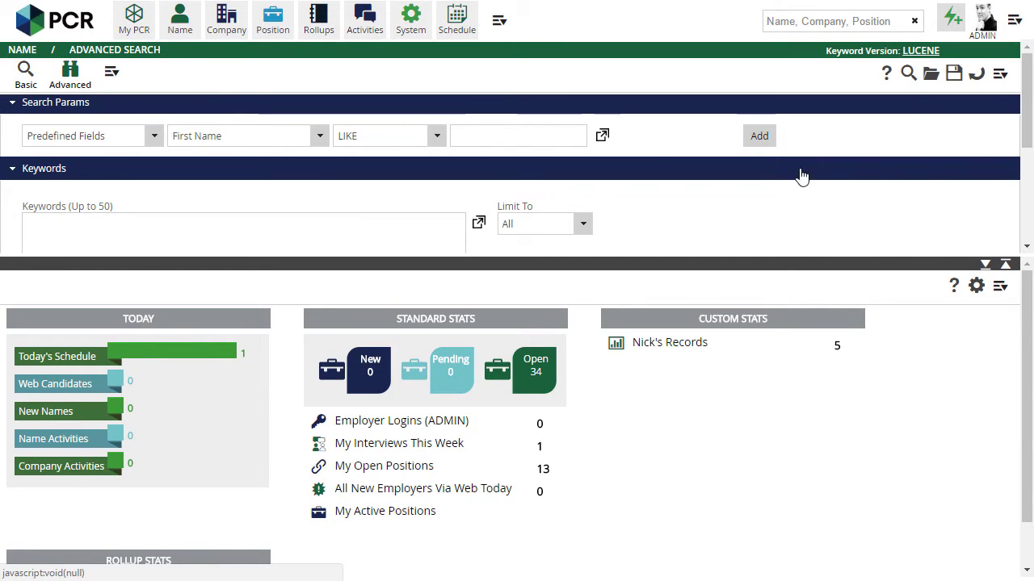
left_click(986, 256)
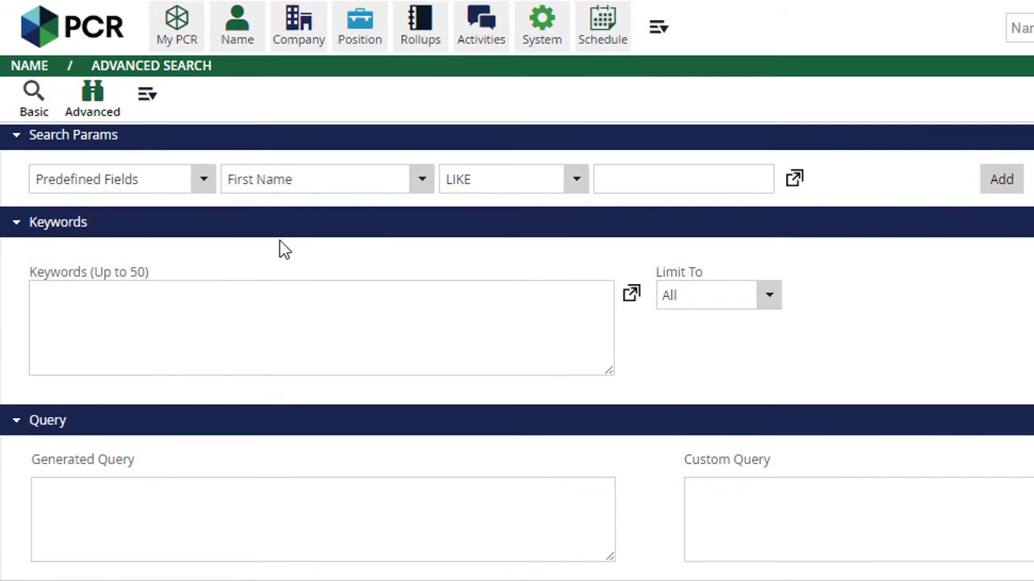
Add Zipcode Radius criteria for the zipcodes found by city lookup of 'Cleveland, OH'
left_click(205, 185)
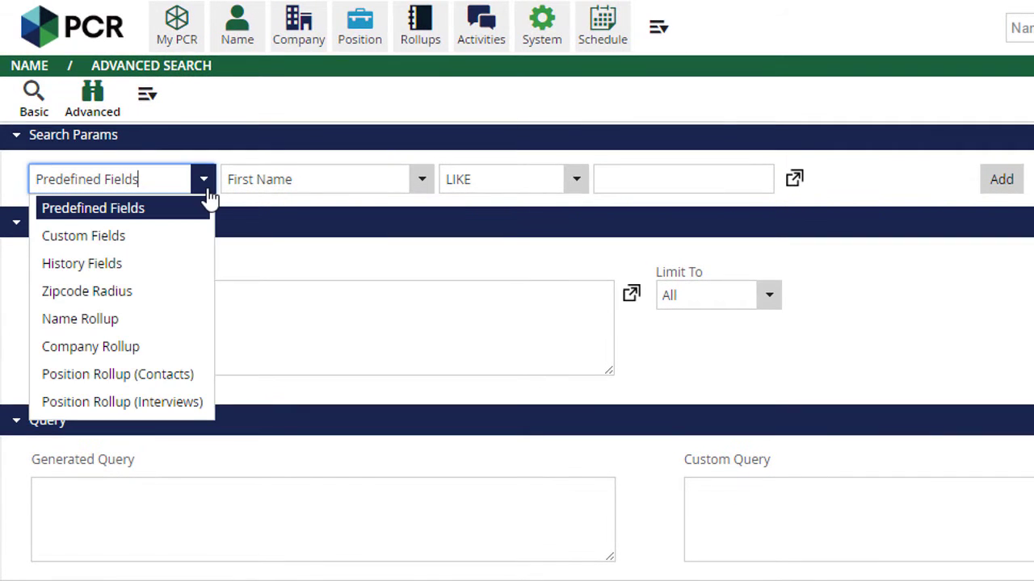
left_click(174, 292)
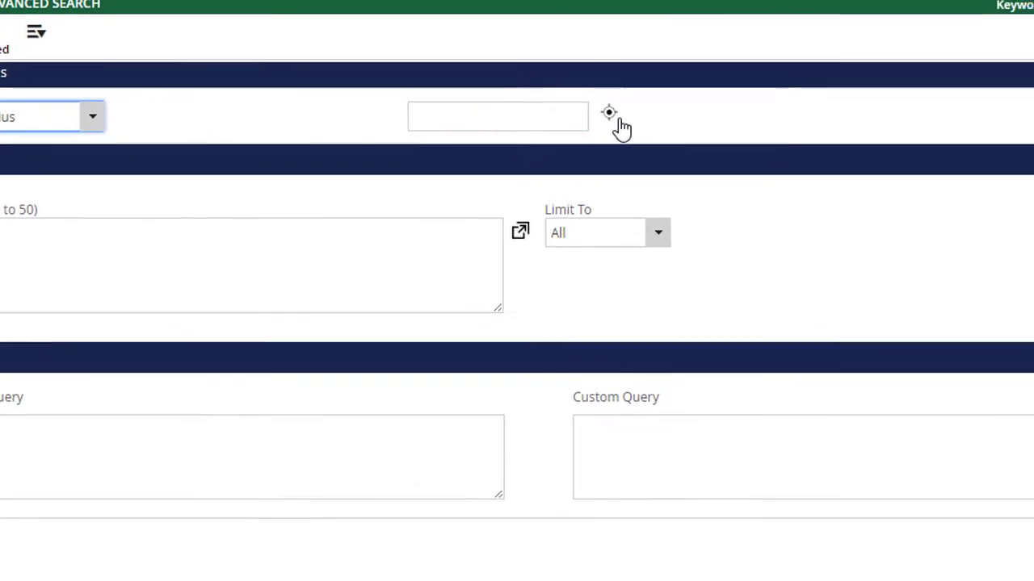
left_click(721, 175)
left_click(418, 201)
left_click(413, 173)
type("Cl")
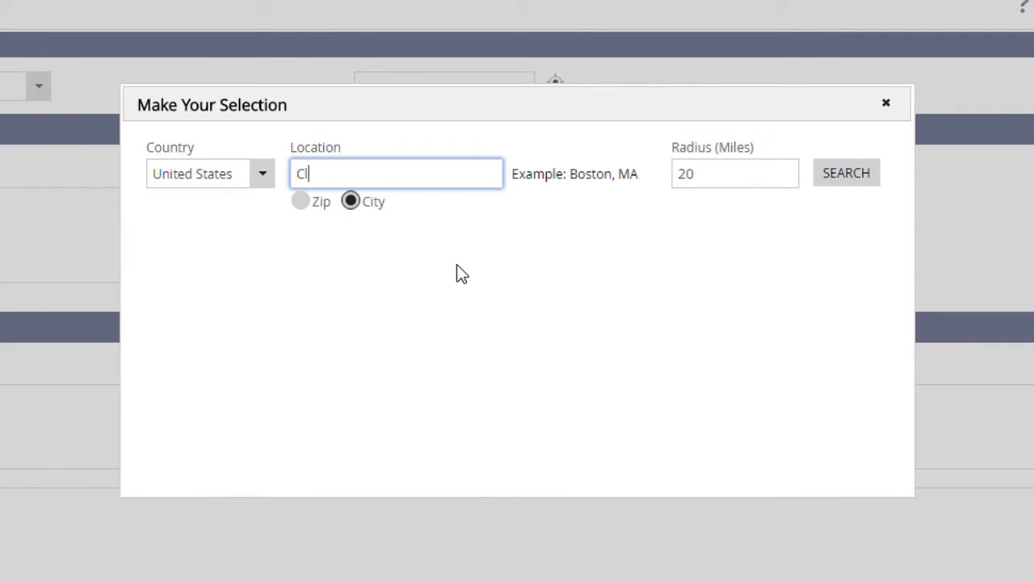
type("eveland, OH")
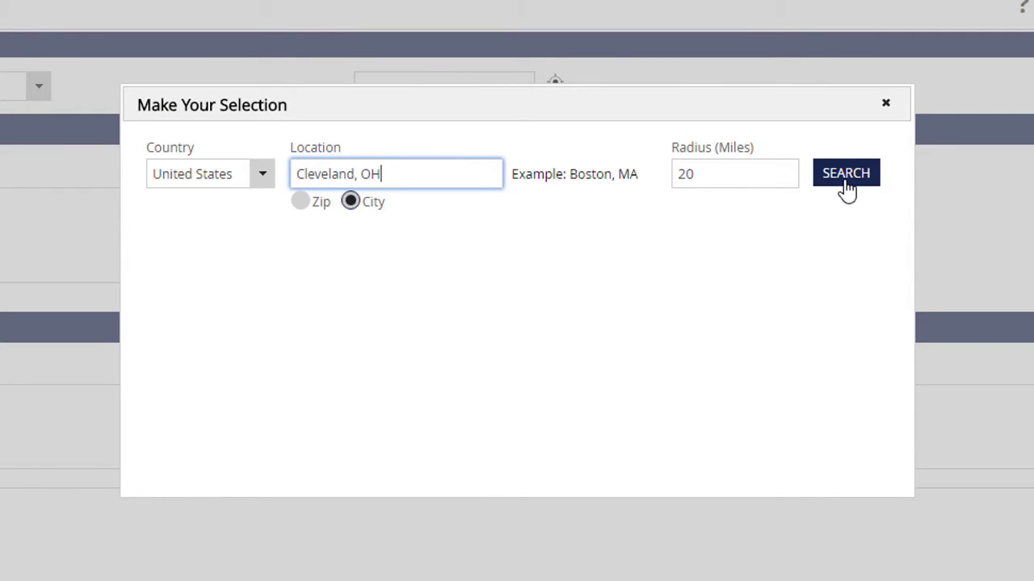
left_click(845, 181)
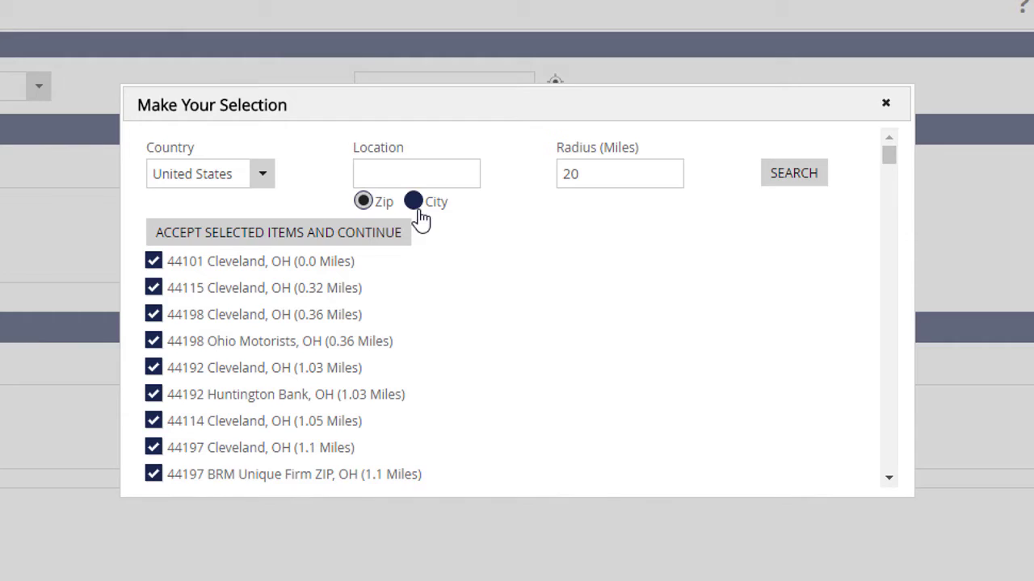
left_click(367, 235)
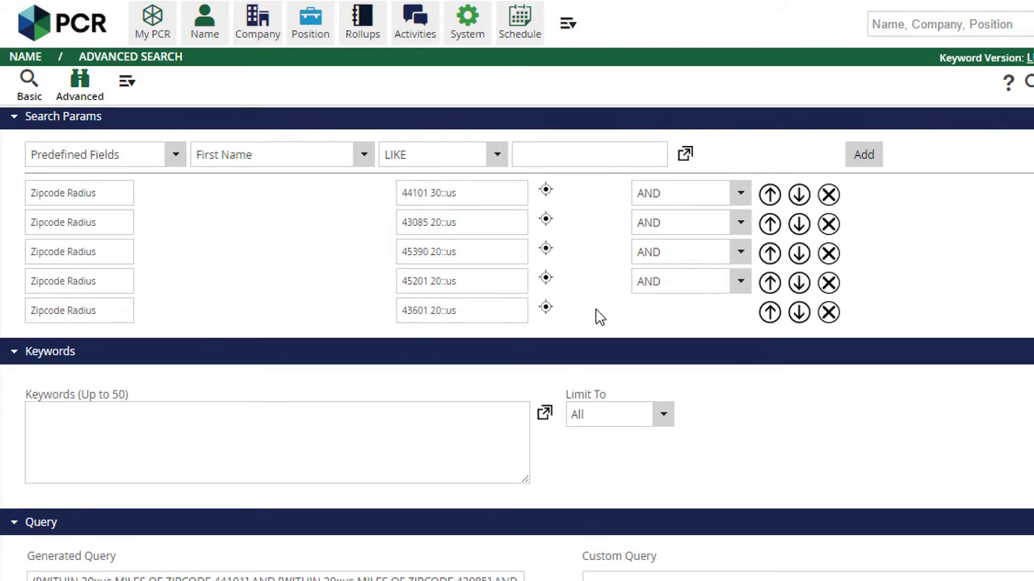
Change the joining operator of the first four zipcode radius rows from AND to OR
left_click(740, 193)
left_click(703, 239)
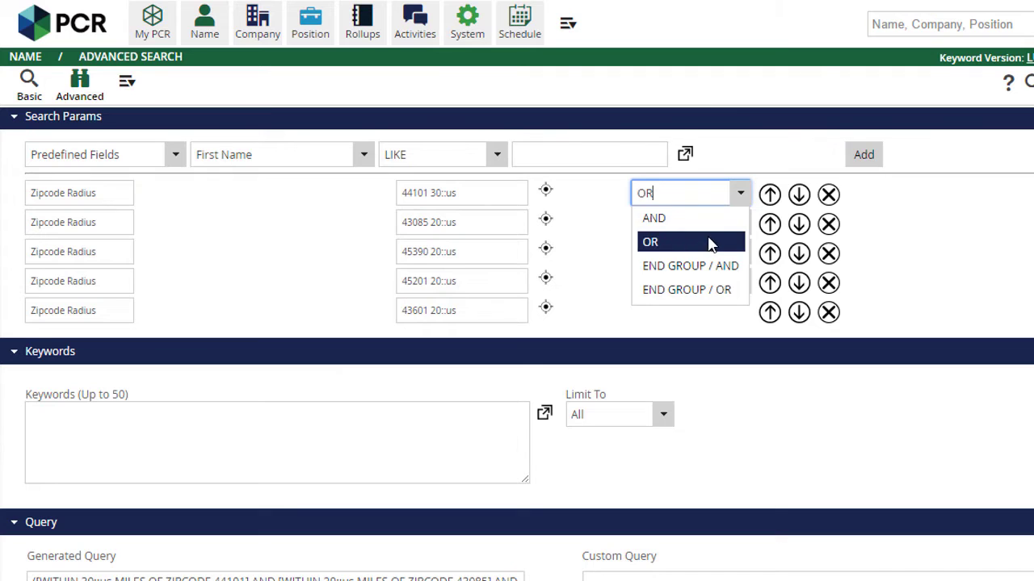
left_click(730, 224)
left_click(687, 271)
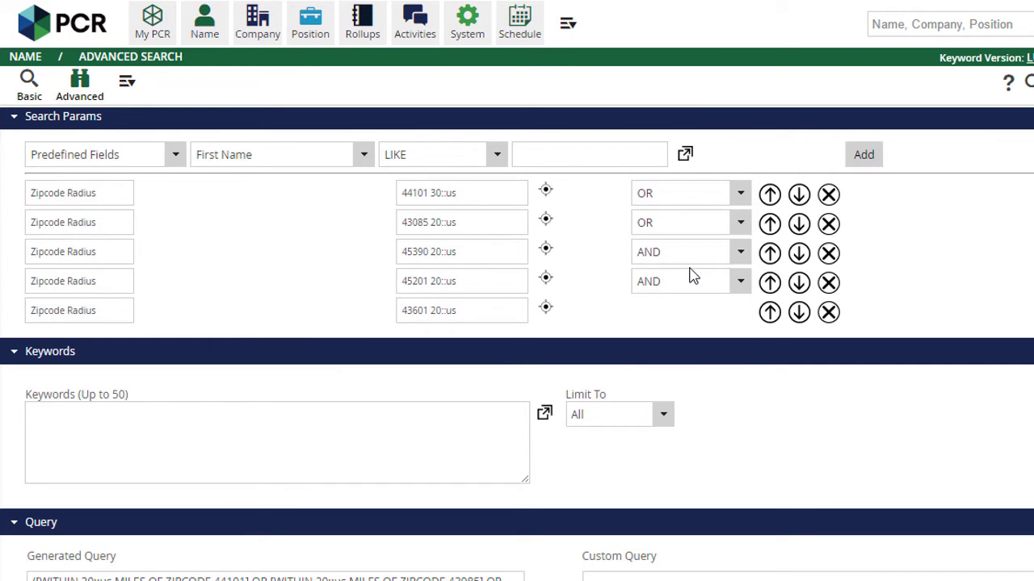
left_click(739, 254)
left_click(670, 301)
left_click(737, 283)
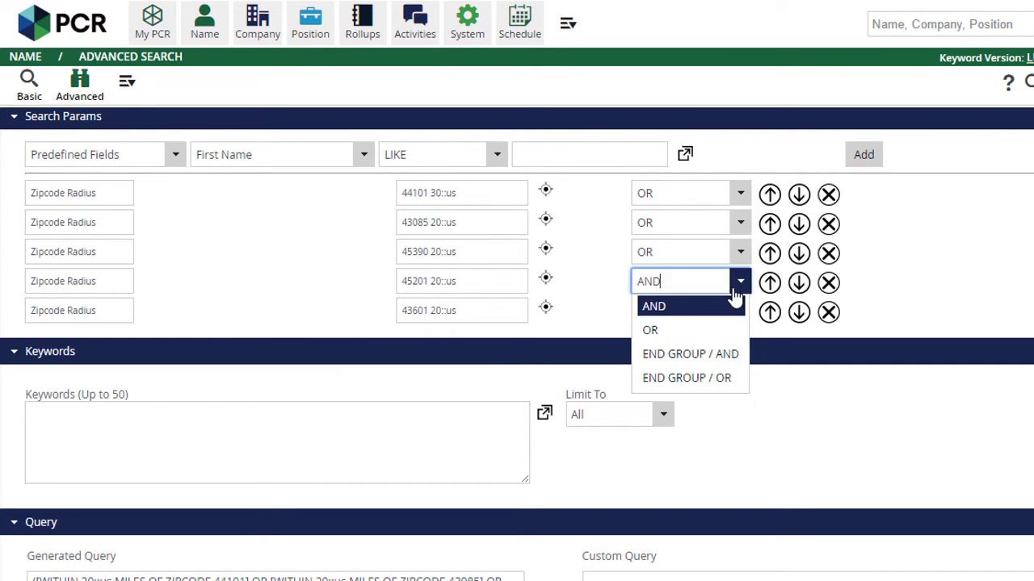
left_click(680, 330)
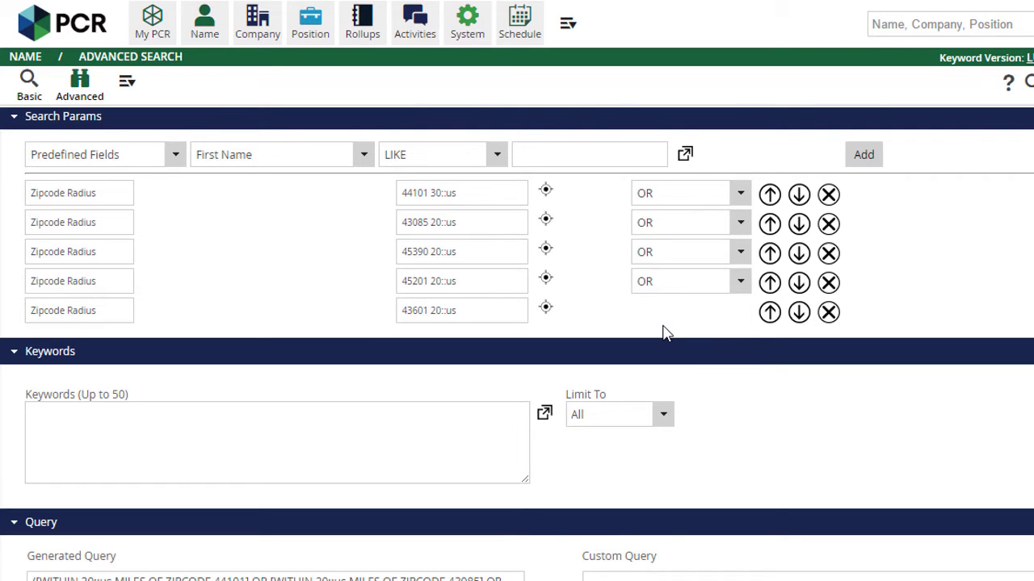
Add a Custom Fields criterion Language Equal Spanish, keeping the last zipcode row's end-group AND
left_click(176, 156)
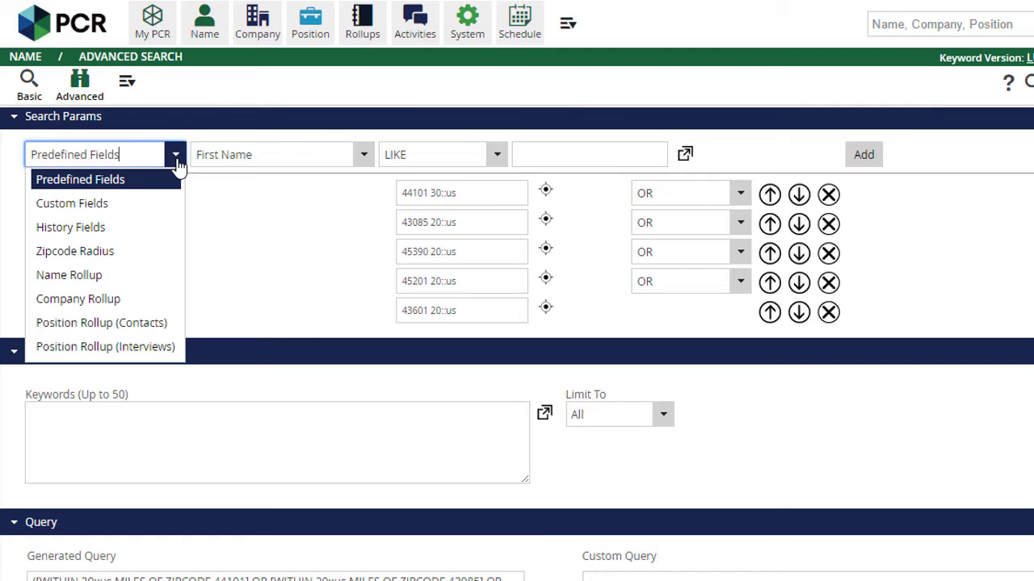
left_click(159, 203)
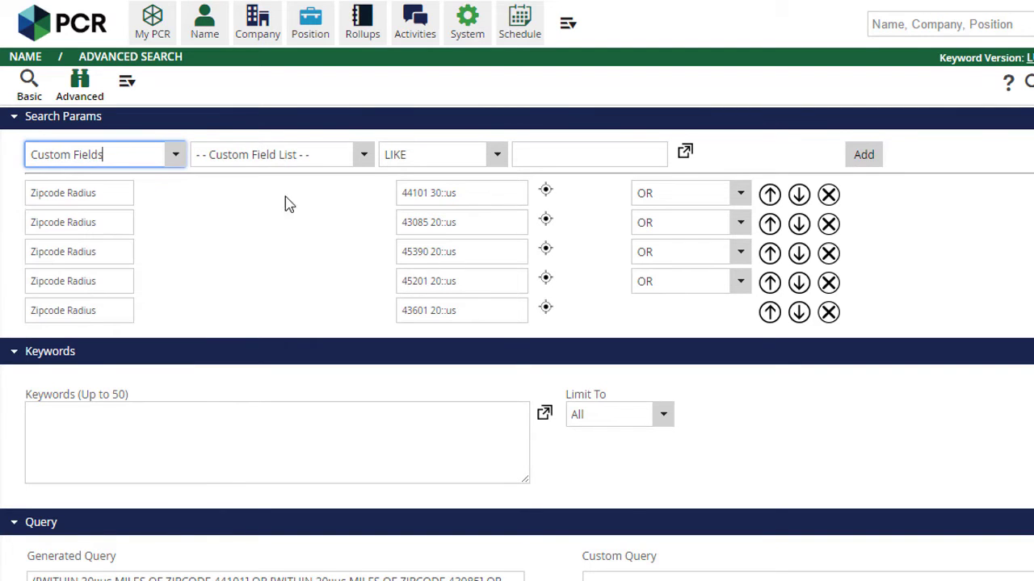
left_click(365, 161)
left_click(314, 206)
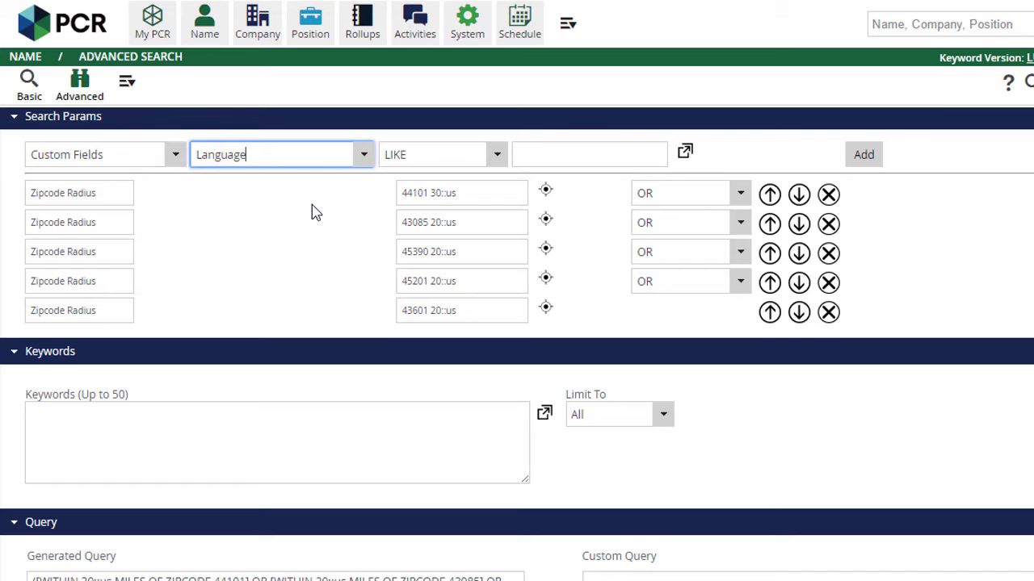
left_click(497, 155)
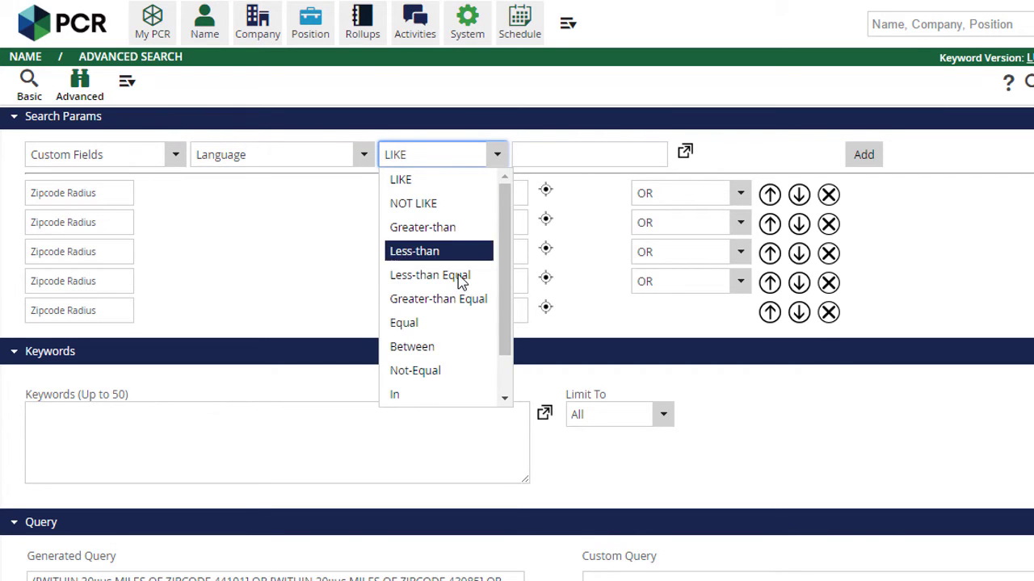
left_click(447, 325)
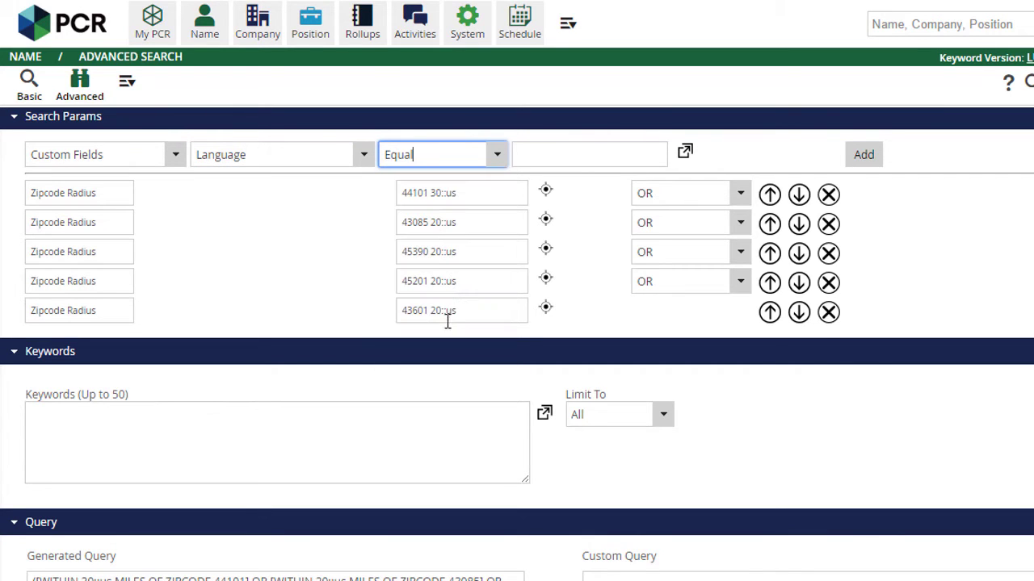
left_click(685, 153)
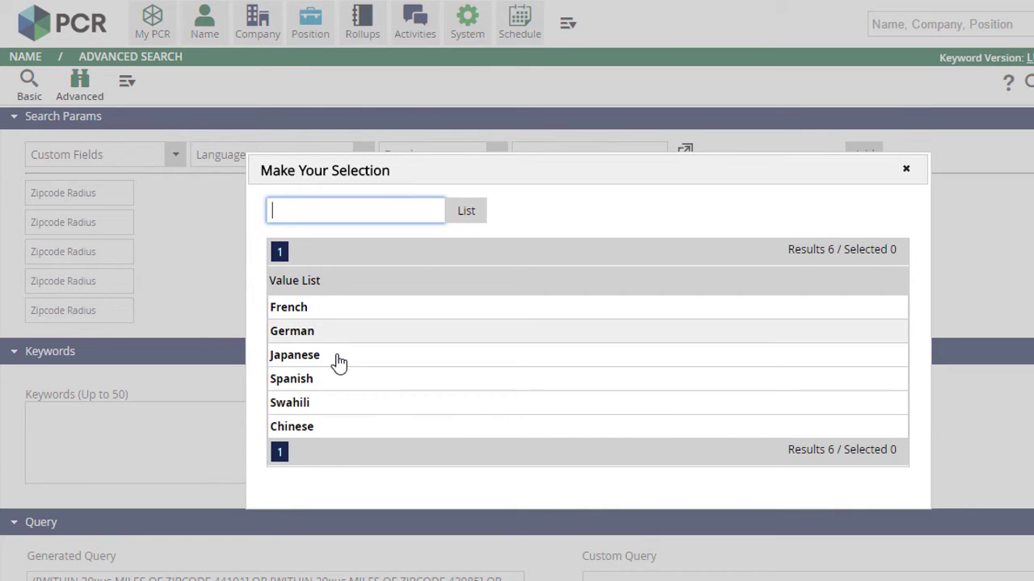
left_click(336, 388)
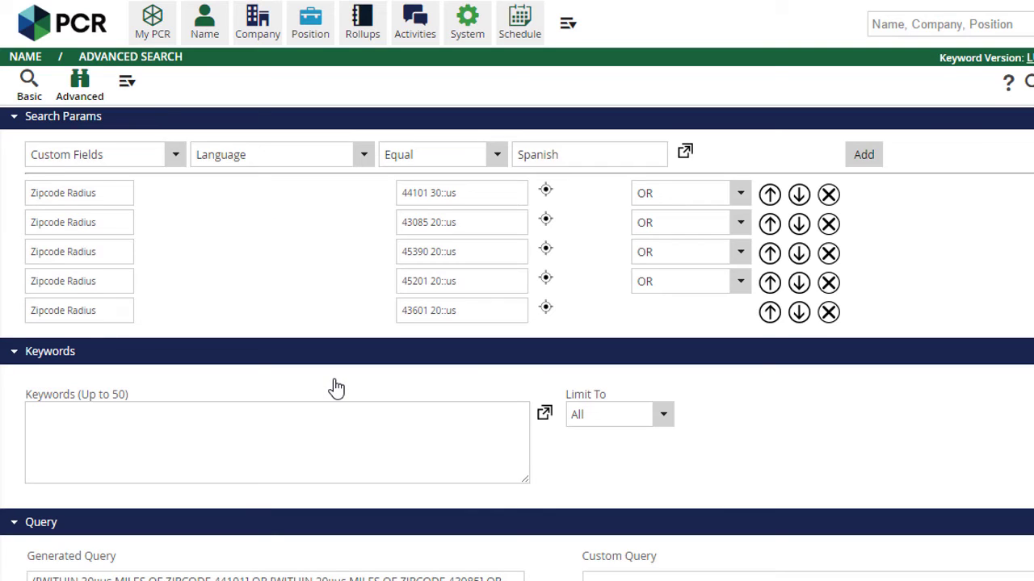
left_click(866, 159)
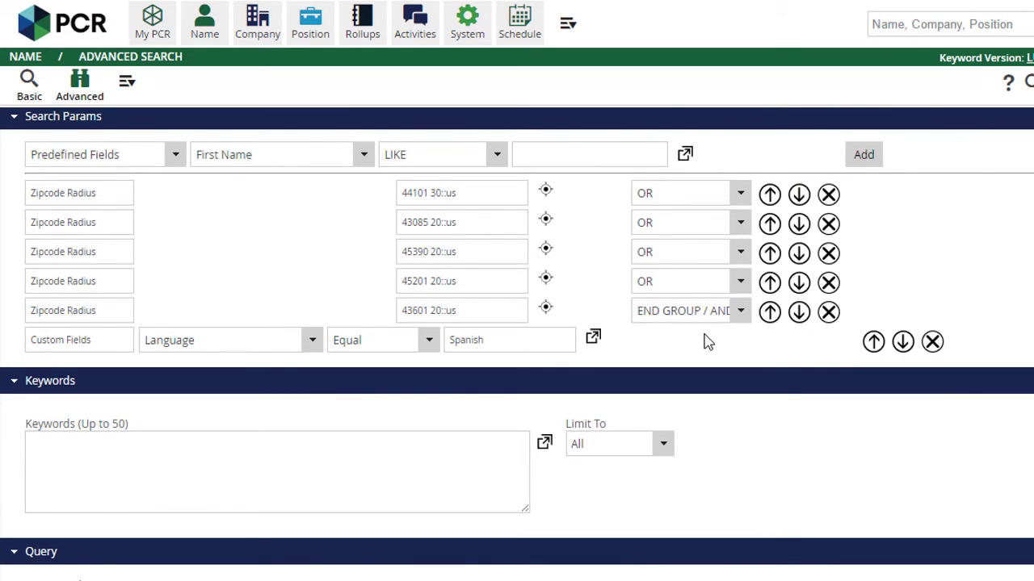
left_click(740, 311)
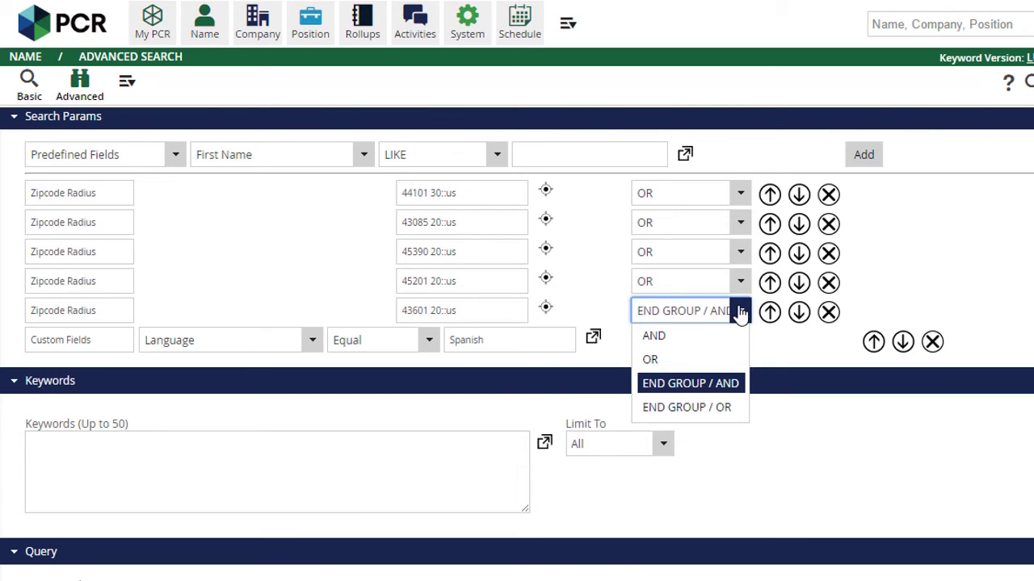
left_click(740, 312)
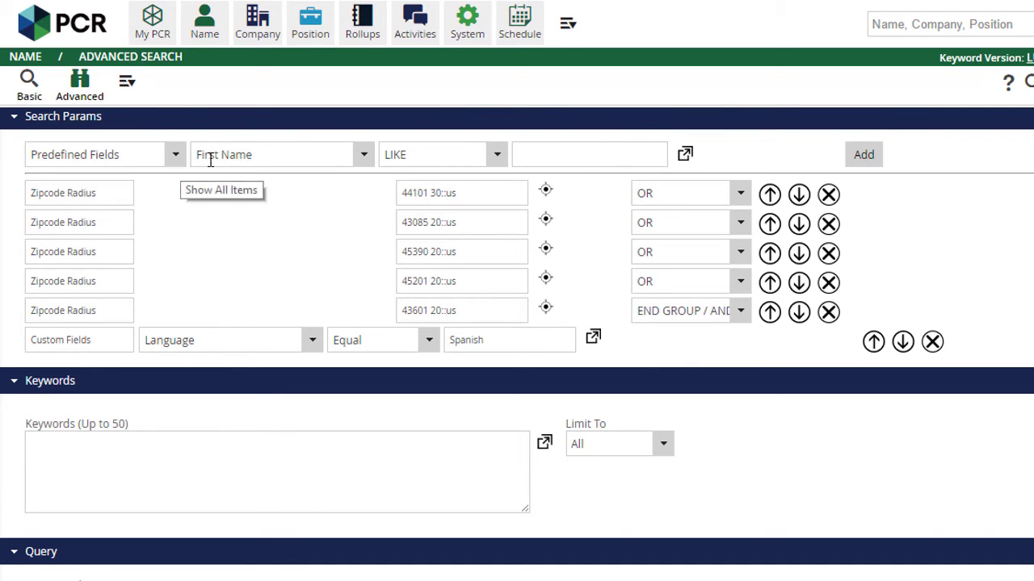
Add a Cell Phone IS NOT EMPTY criterion to the search
left_click(363, 158)
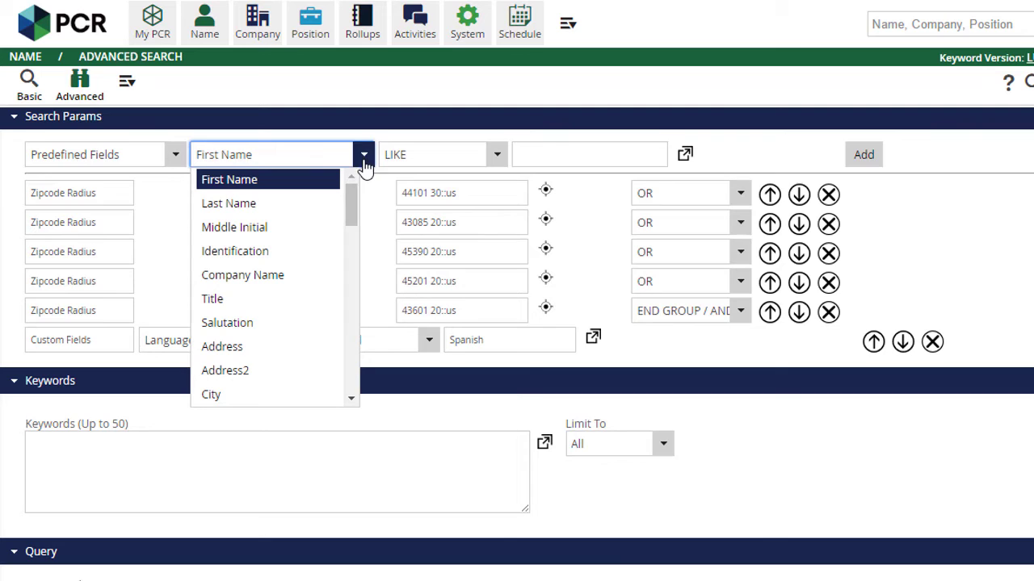
left_click_drag(254, 154, 242, 123)
type("cell")
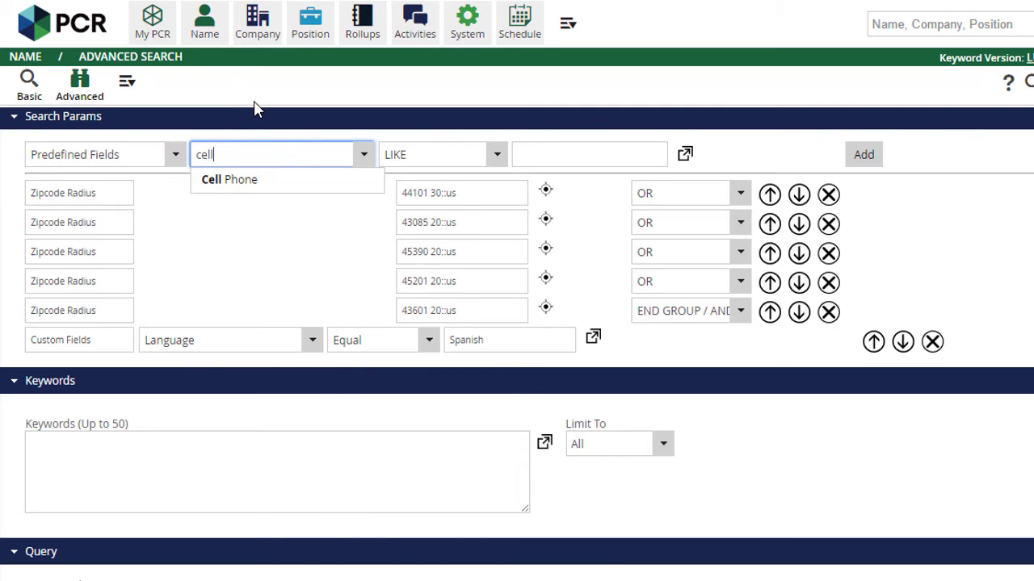
left_click(273, 179)
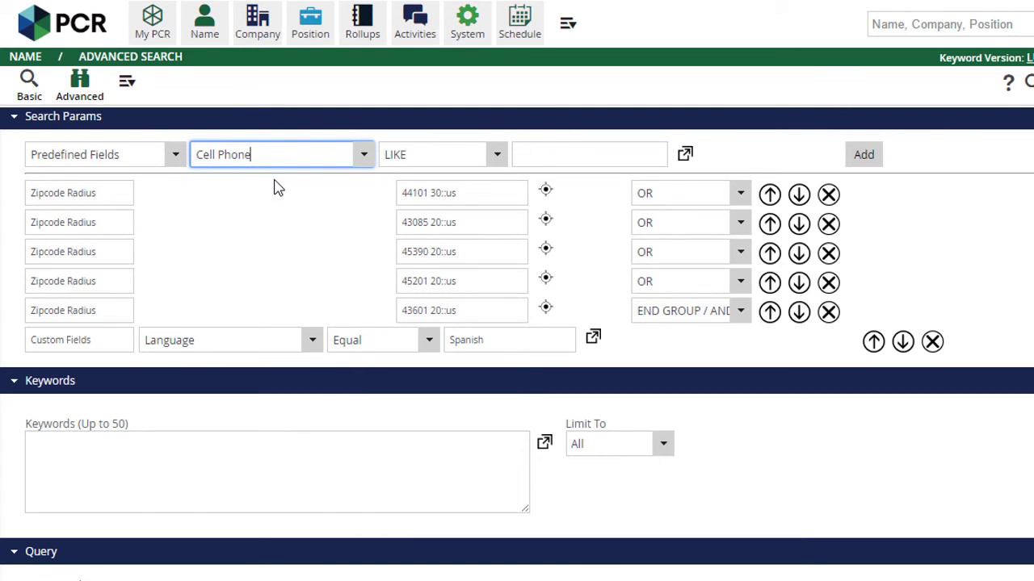
left_click(487, 155)
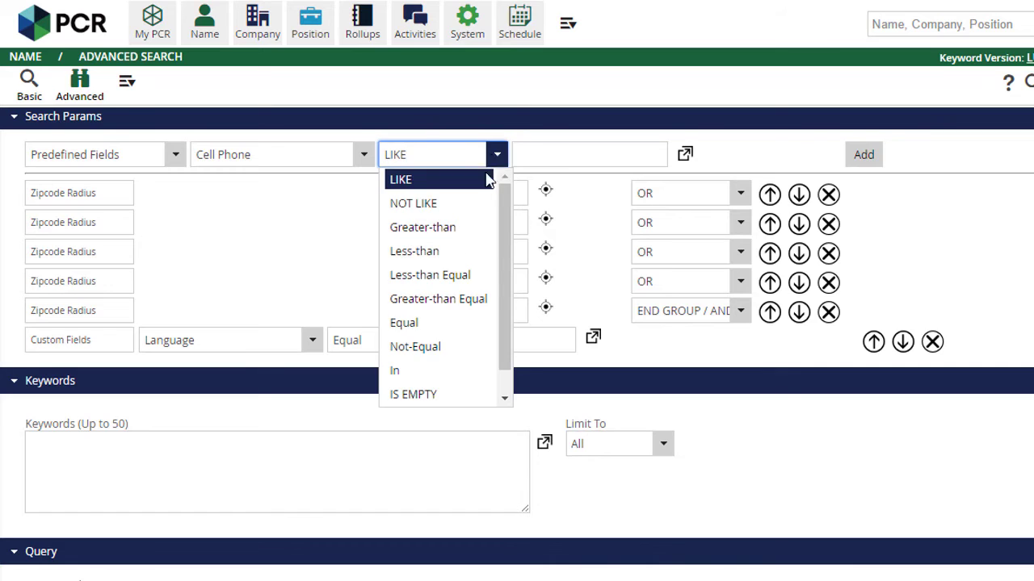
scroll(454, 307, "down", 1)
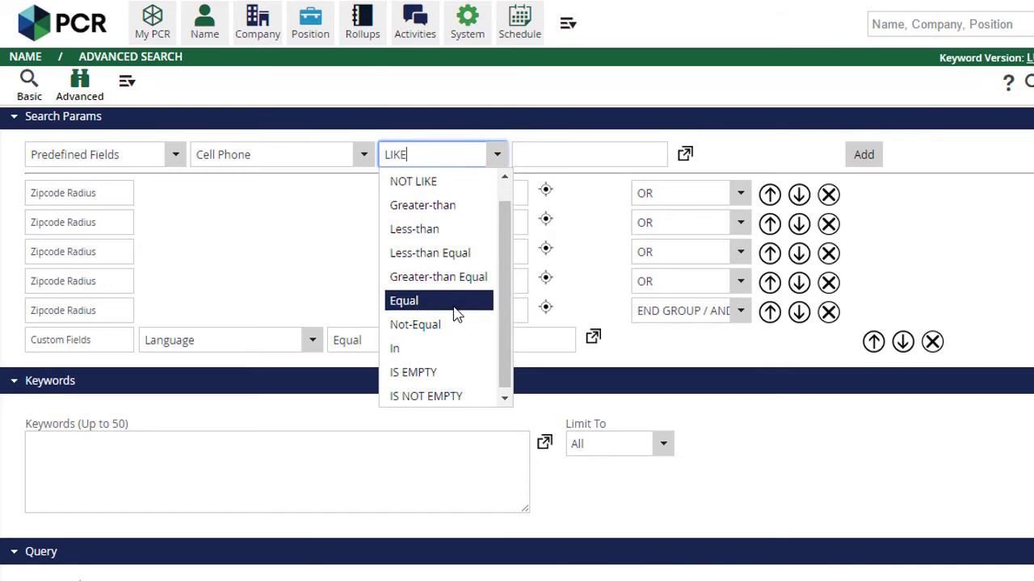
left_click(471, 394)
left_click(869, 168)
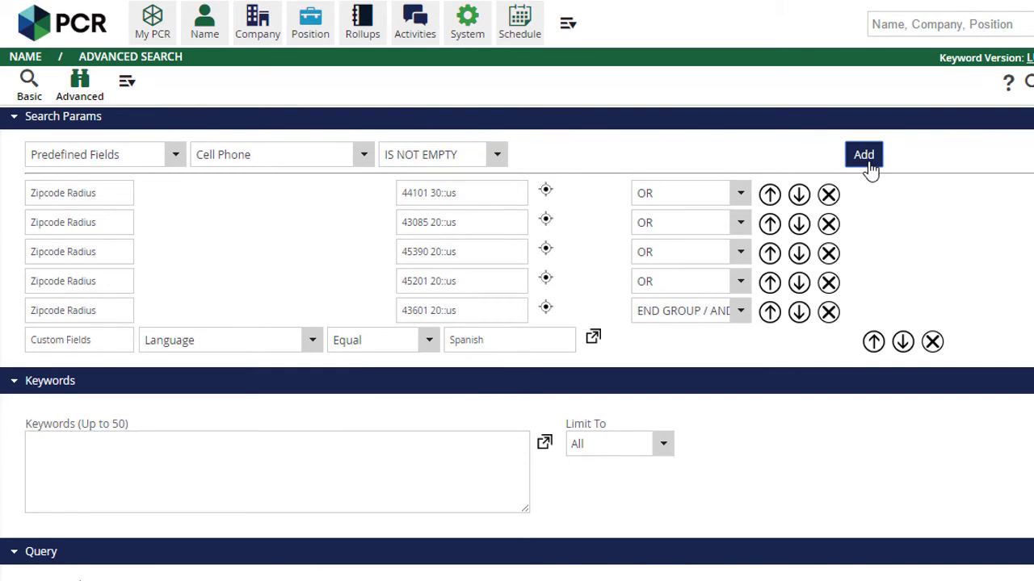
left_click(869, 168)
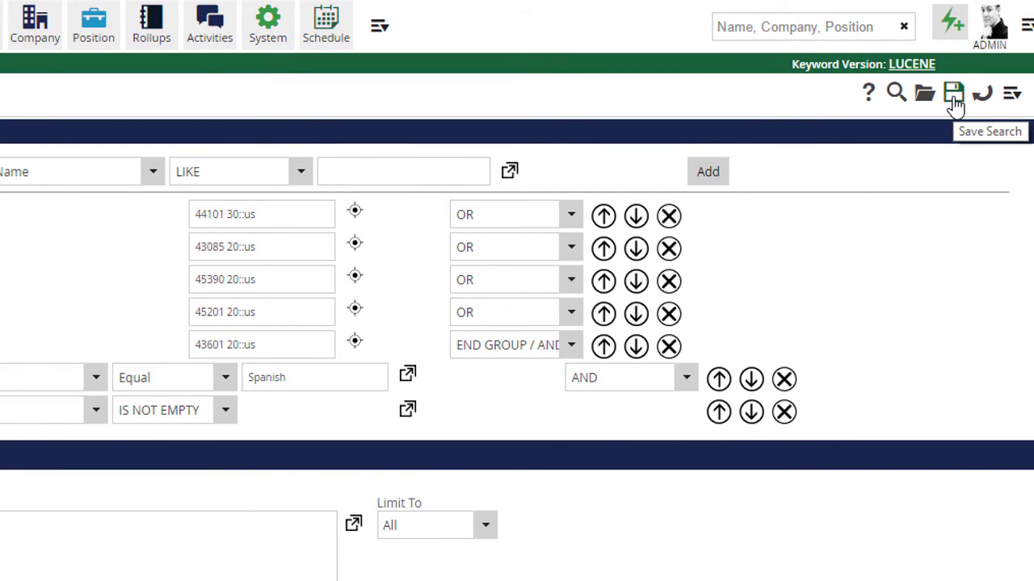
Save the search conditions as the query 'Spanish-Ohio Metros, with Cell'
left_click(954, 96)
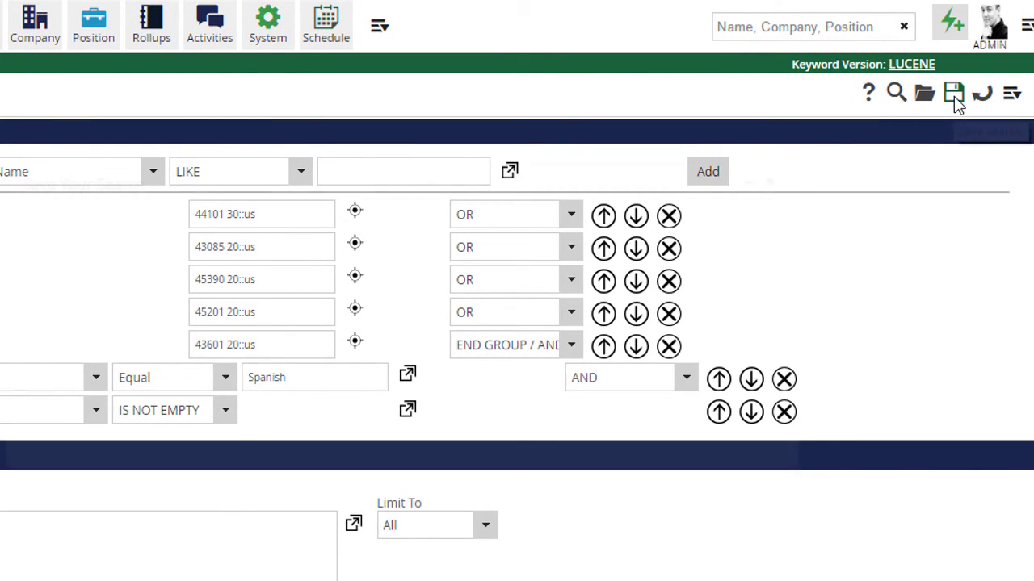
type("Spani")
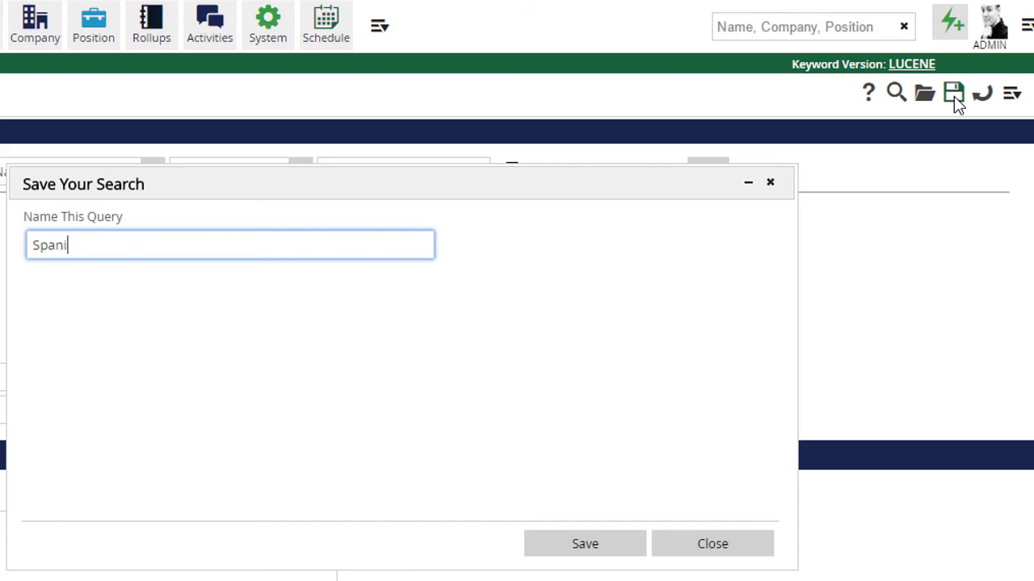
type("sh-")
type("Ohio Metros,")
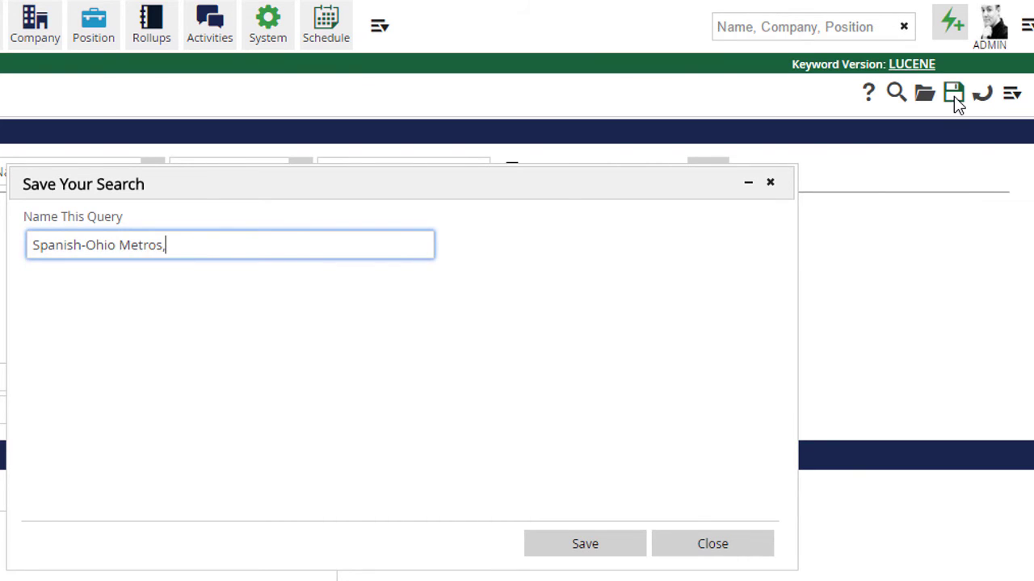
type(" with Cell")
left_click(612, 548)
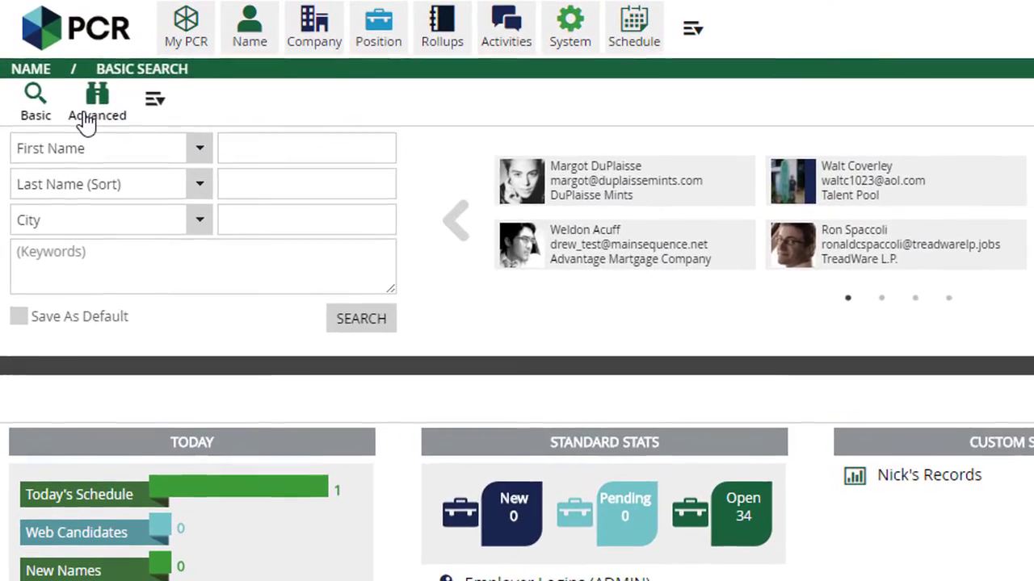
Load the saved 'Spanish-Ohio Metros, with Cell' query into the advanced Name search
left_click(71, 73)
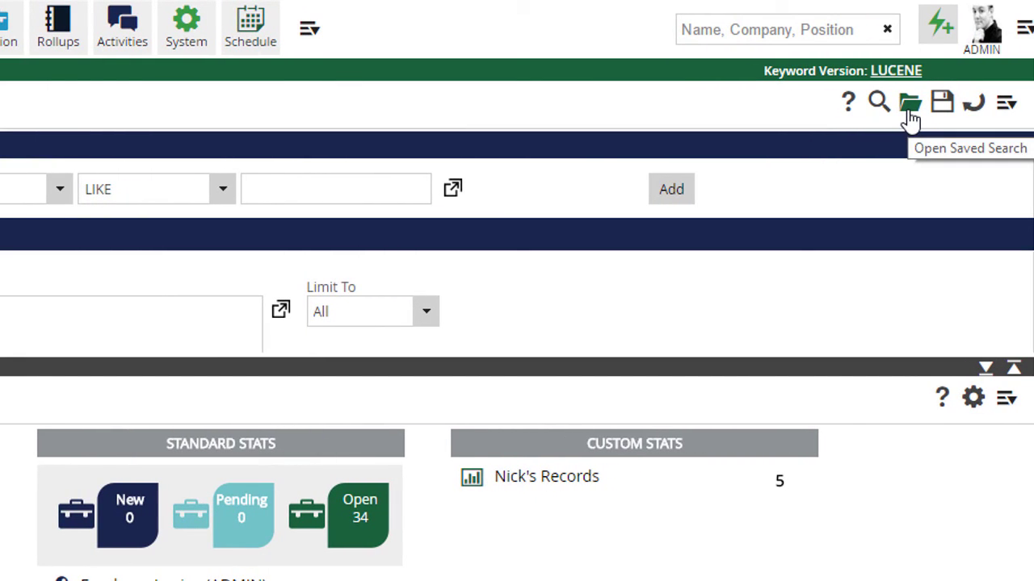
left_click(910, 111)
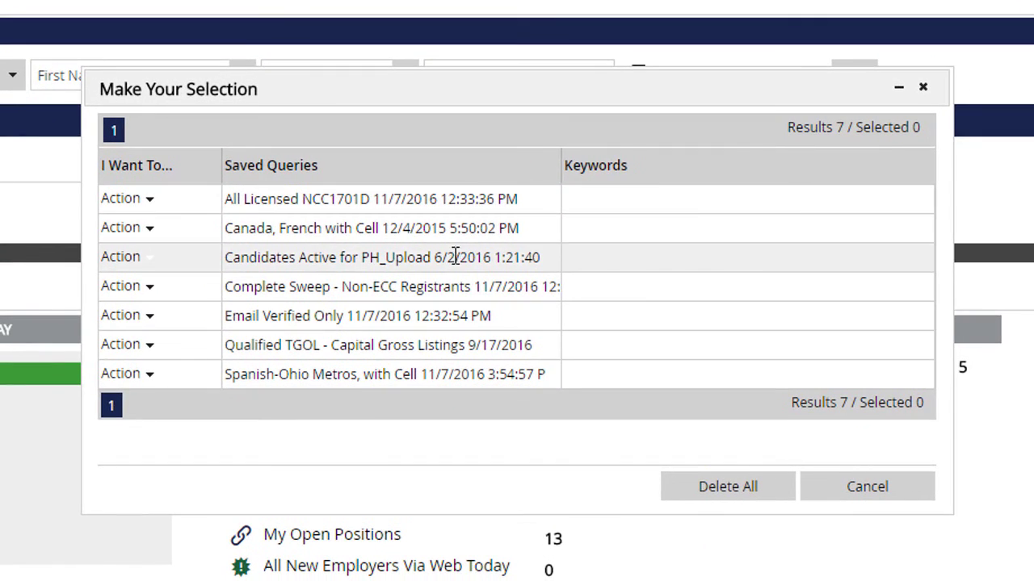
left_click(146, 381)
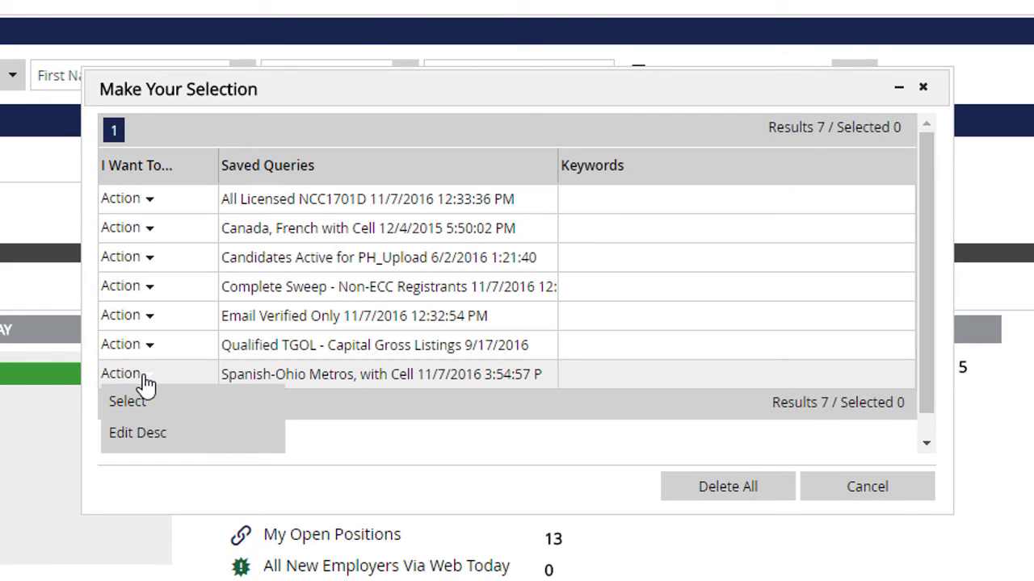
left_click(154, 408)
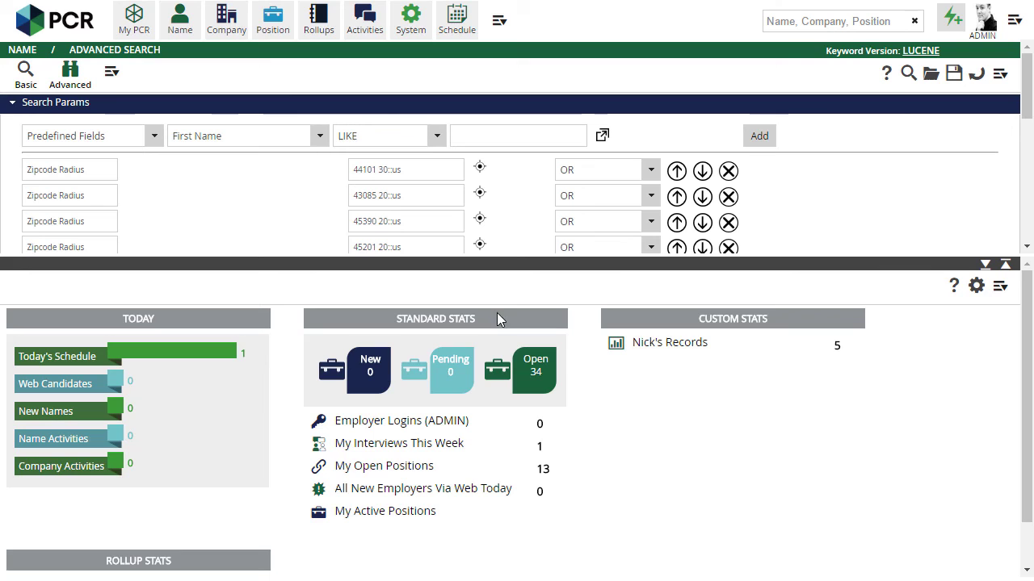
Enter 'management' in the Keywords (Up to 50) box
left_click_drag(1029, 77, 1021, 157)
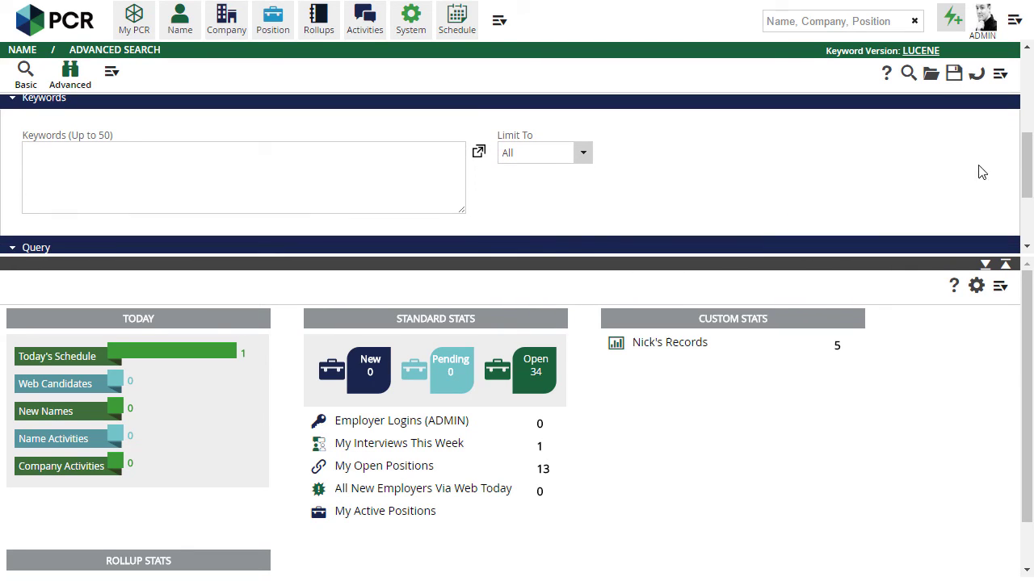
left_click(390, 185)
type("manageme")
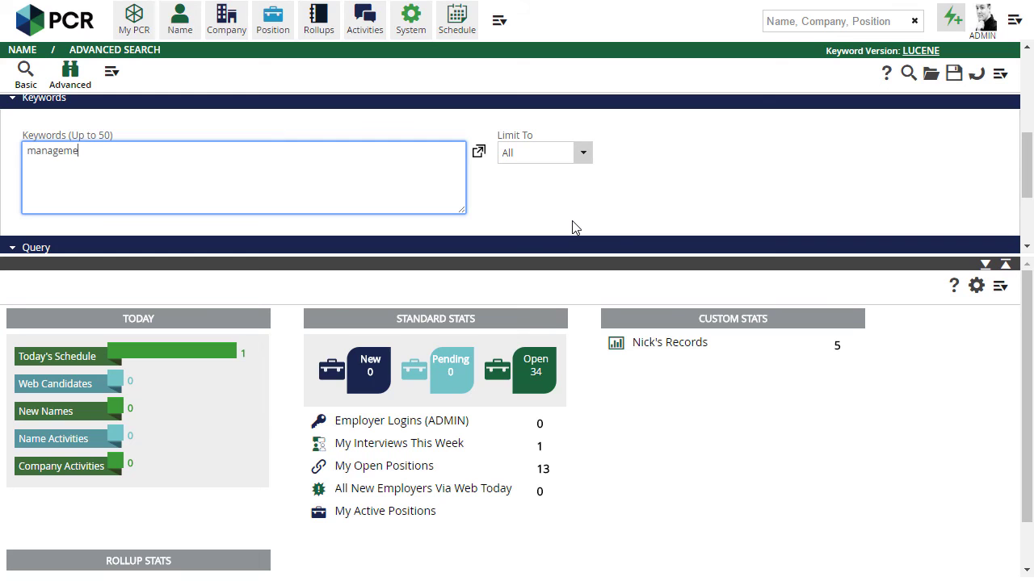